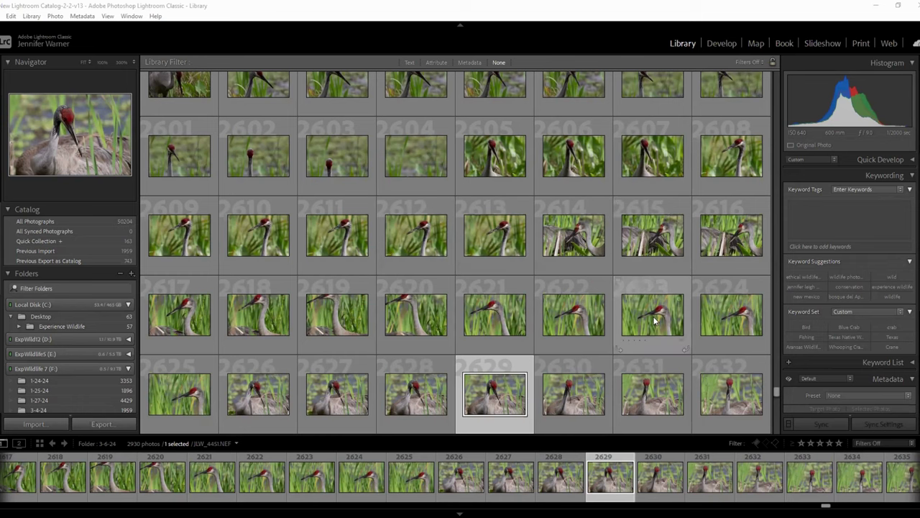
Step: Scroll the Library grid to crane photo 2629 and load it in the Develop module
{"action": "scroll", "coordinate": [653, 321], "scroll_direction": "down", "scroll_amount": 5}
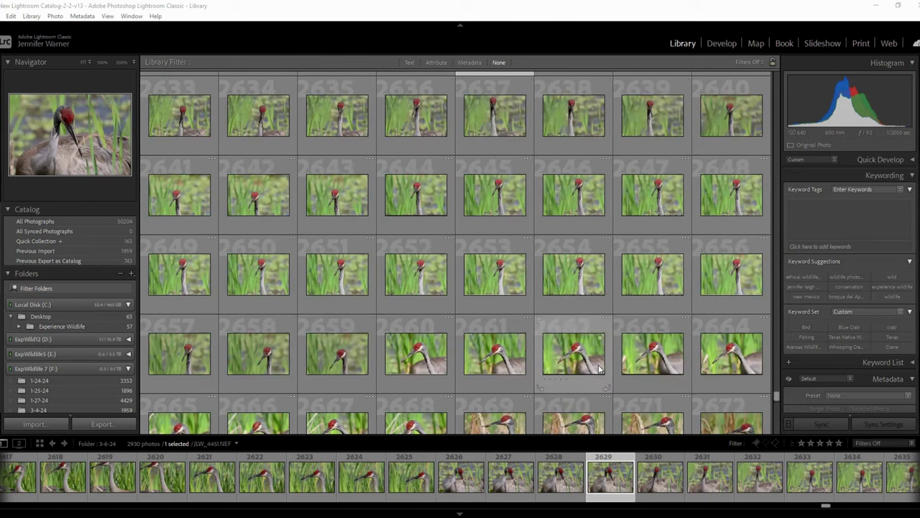
{"action": "scroll", "coordinate": [601, 368], "scroll_direction": "down", "scroll_amount": 2}
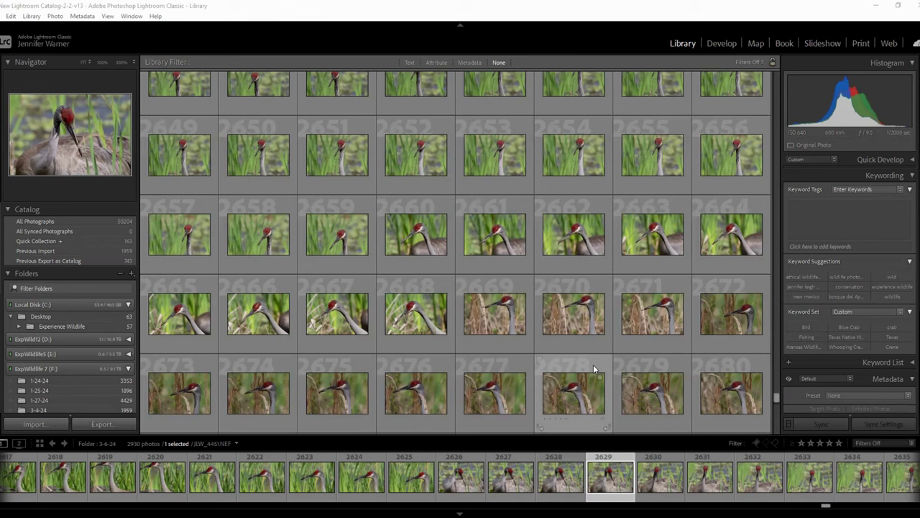
{"action": "left_click", "coordinate": [724, 41]}
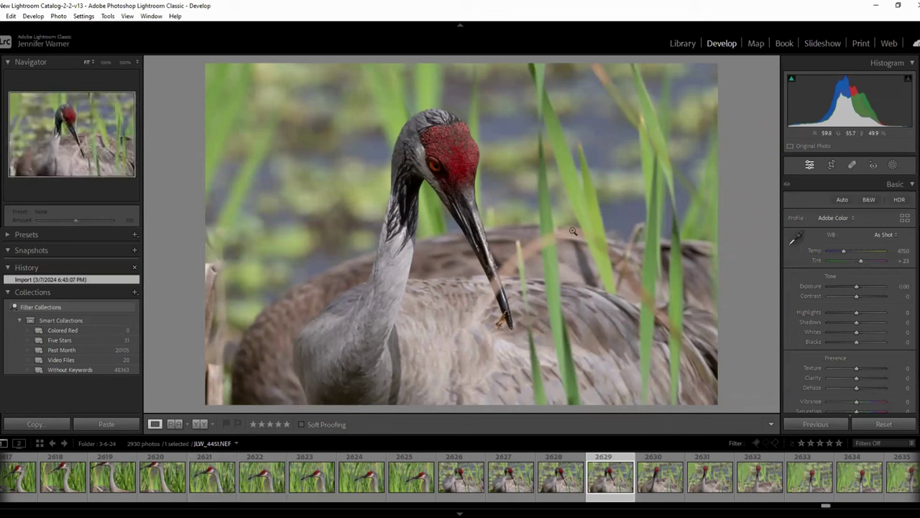
Step: Browse the filmstrip's crane photos from 2634 forward to photo 2647 (JLW_4469)
{"action": "left_click", "coordinate": [660, 487]}
{"action": "left_click", "coordinate": [579, 487]}
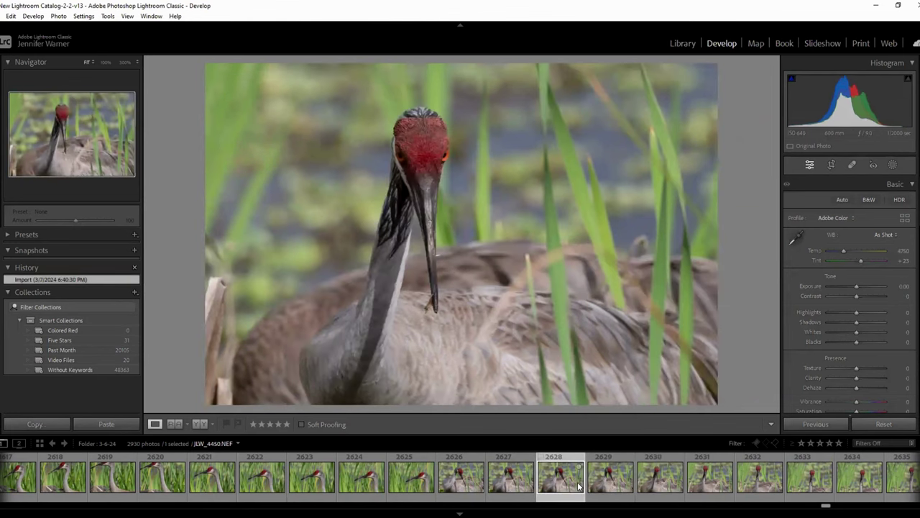
{"action": "key", "text": "Left"}
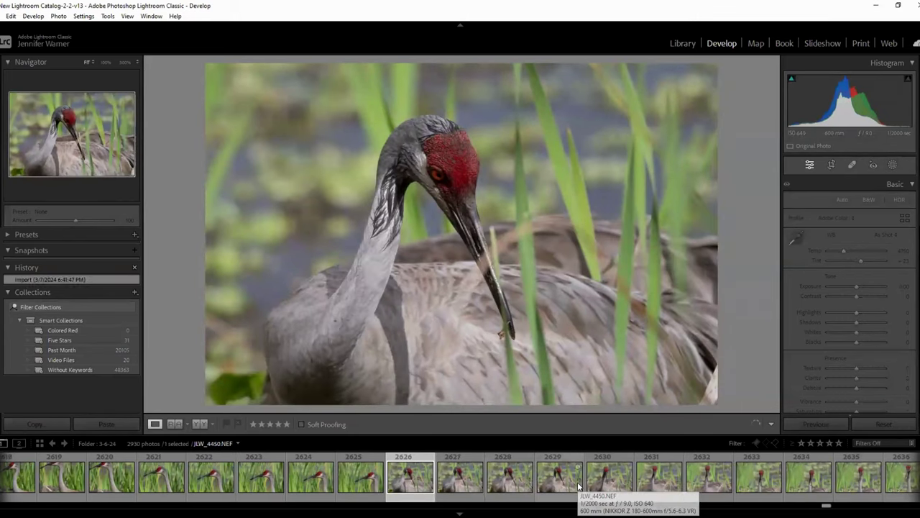
{"action": "key", "text": "Right"}
{"action": "key", "text": "Right"}
{"action": "key", "text": "Right"}
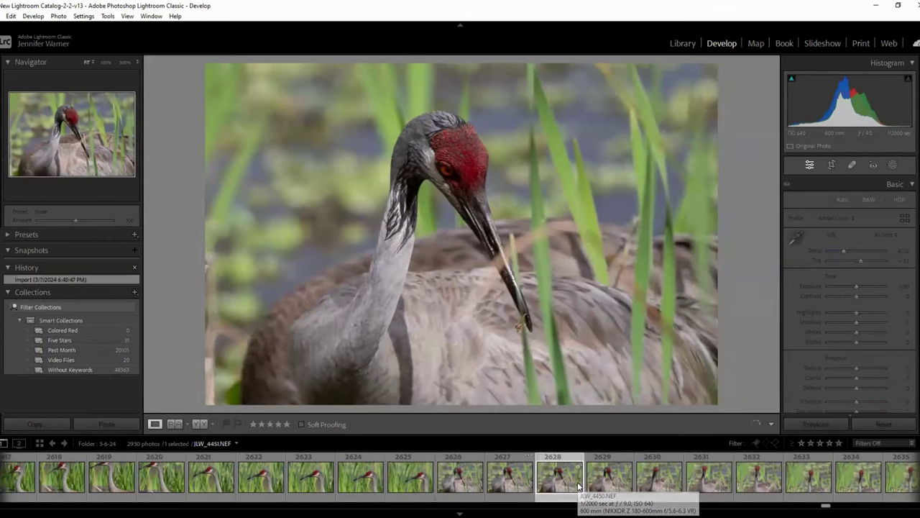
{"action": "key", "text": "Right"}
{"action": "key", "text": "Right"}
{"action": "key", "text": "Right"}
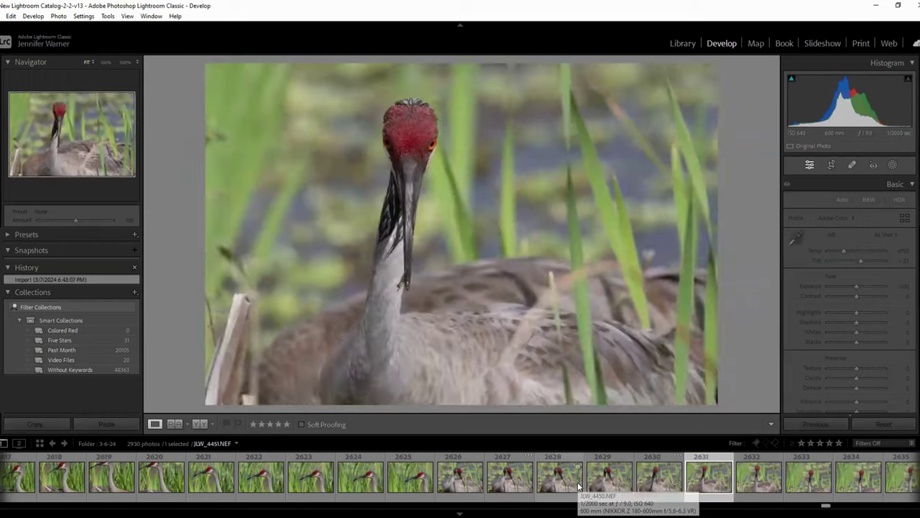
{"action": "key", "text": "Right"}
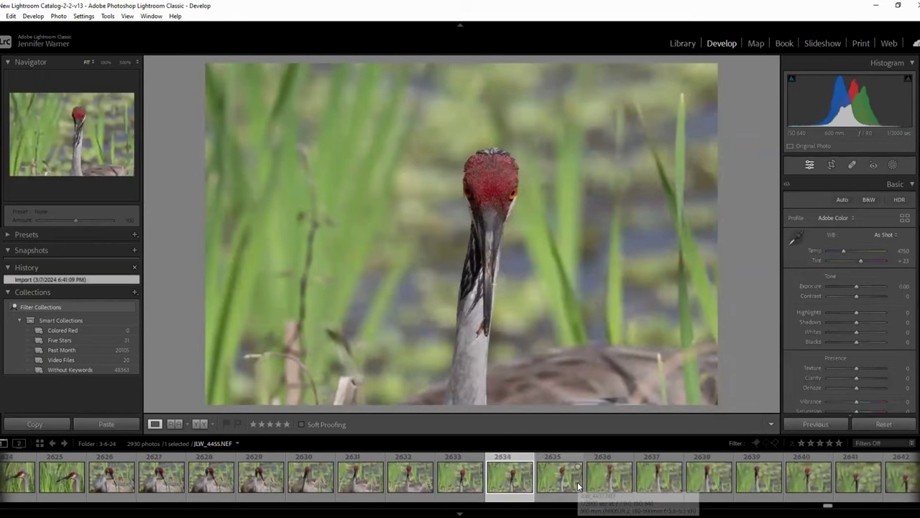
{"action": "key", "text": "Right"}
{"action": "key", "text": "Right"}
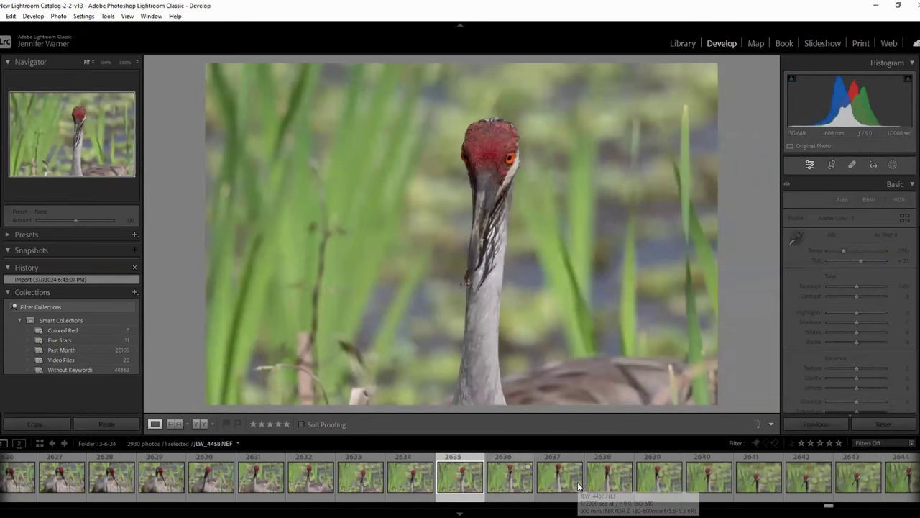
{"action": "key", "text": "Right"}
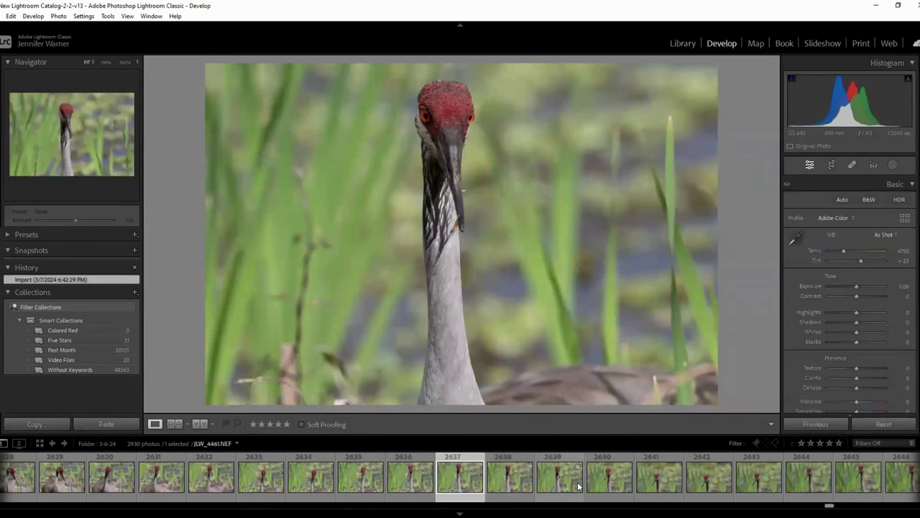
{"action": "key", "text": "Right"}
{"action": "key", "text": "Right"}
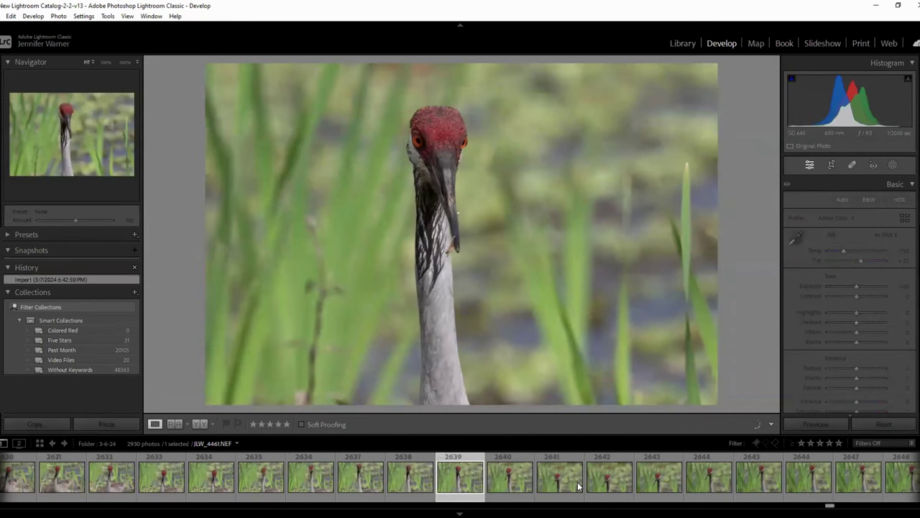
{"action": "key", "text": "Right"}
{"action": "key", "text": "Right"}
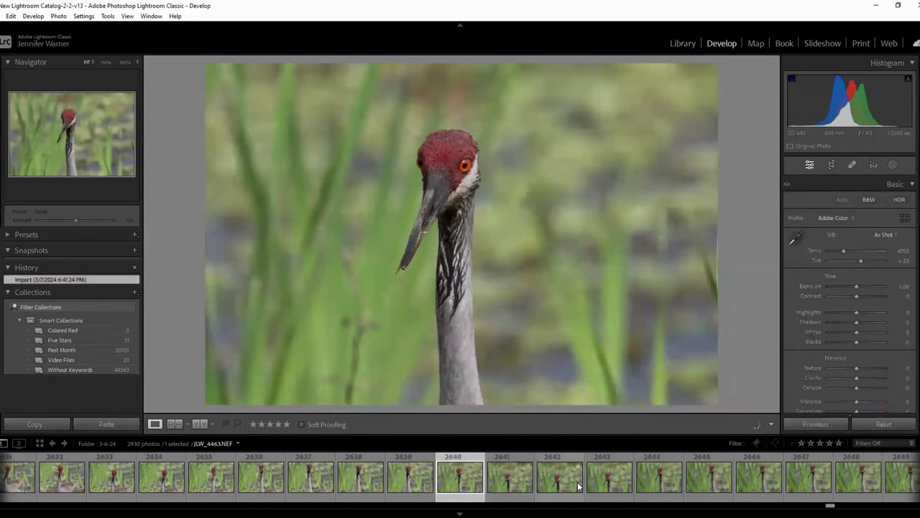
{"action": "key", "text": "Right"}
{"action": "key", "text": "Right"}
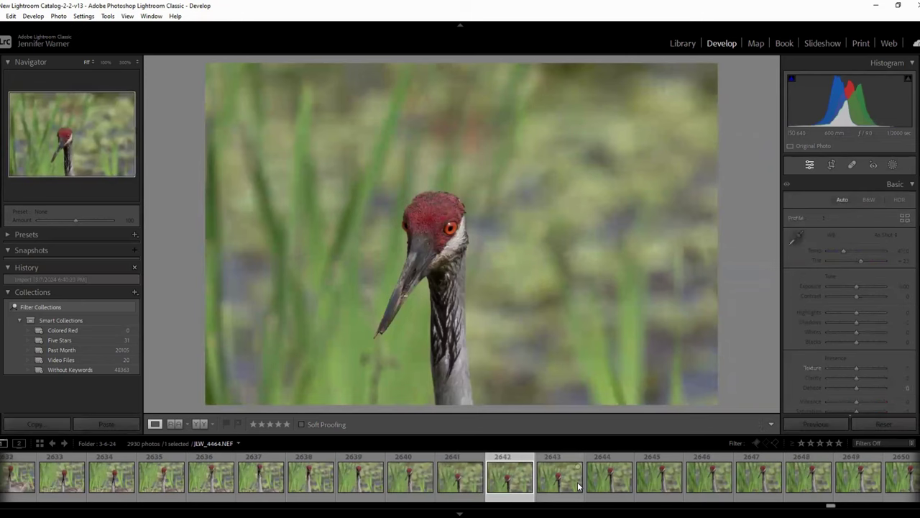
{"action": "key", "text": "Right"}
{"action": "key", "text": "Right"}
{"action": "key", "text": "Right"}
{"action": "key", "text": "Right"}
{"action": "key", "text": "Right"}
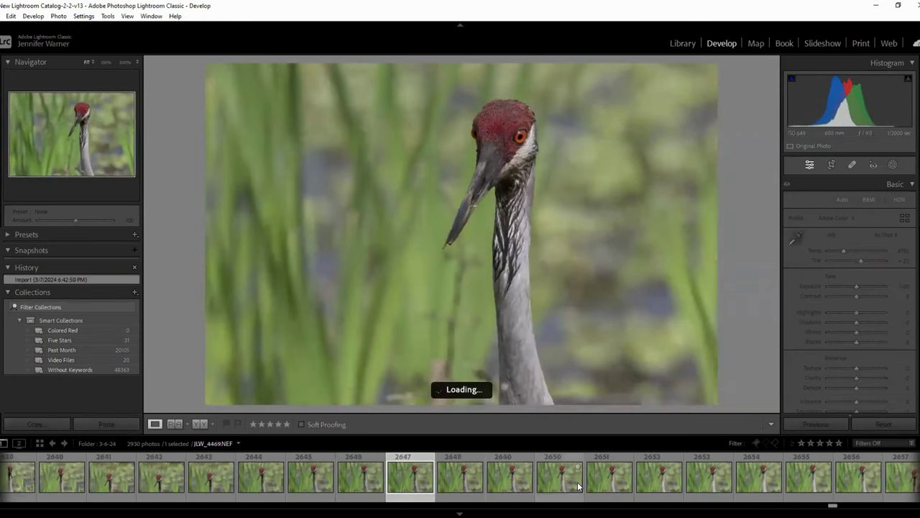
{"action": "key", "text": "Right"}
{"action": "key", "text": "Right"}
{"action": "key", "text": "Right"}
{"action": "key", "text": "Right"}
{"action": "key", "text": "Right"}
{"action": "key", "text": "Right"}
{"action": "key", "text": "Right"}
{"action": "key", "text": "Right"}
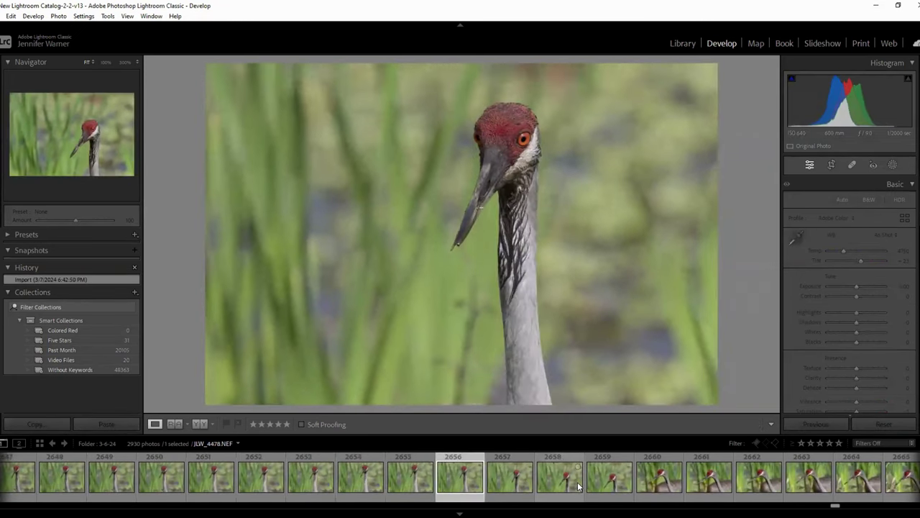
Step: Load the side-profile crane head shot 2661 (JLW_4483) from the filmstrip
{"action": "left_click", "coordinate": [701, 475]}
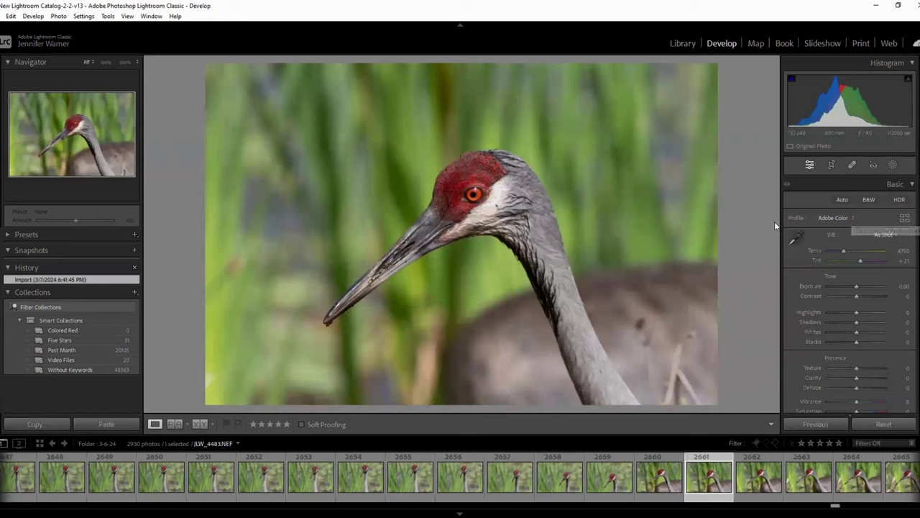
Step: Preview the Camera Landscape and Modern 04 profiles on the crane in the Profile Browser
{"action": "left_click", "coordinate": [906, 220]}
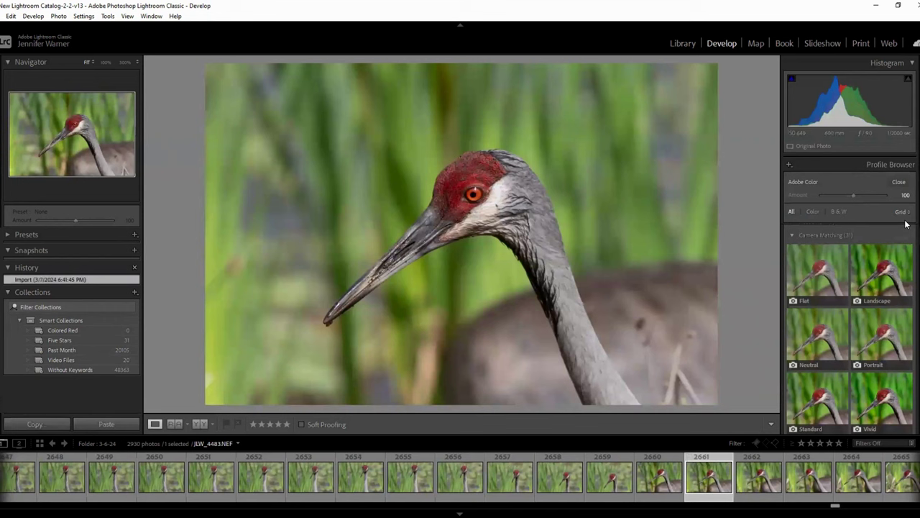
{"action": "left_click", "coordinate": [905, 249]}
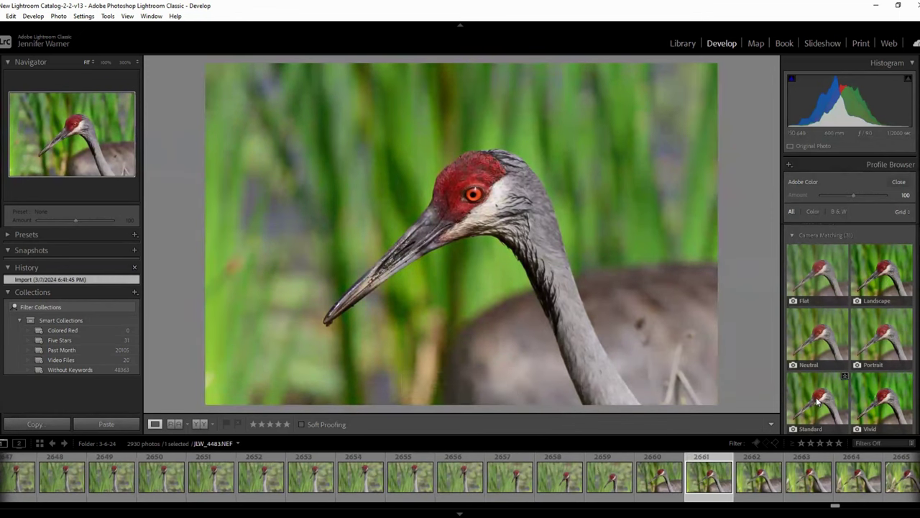
{"action": "scroll", "coordinate": [817, 401], "scroll_direction": "down", "scroll_amount": 1}
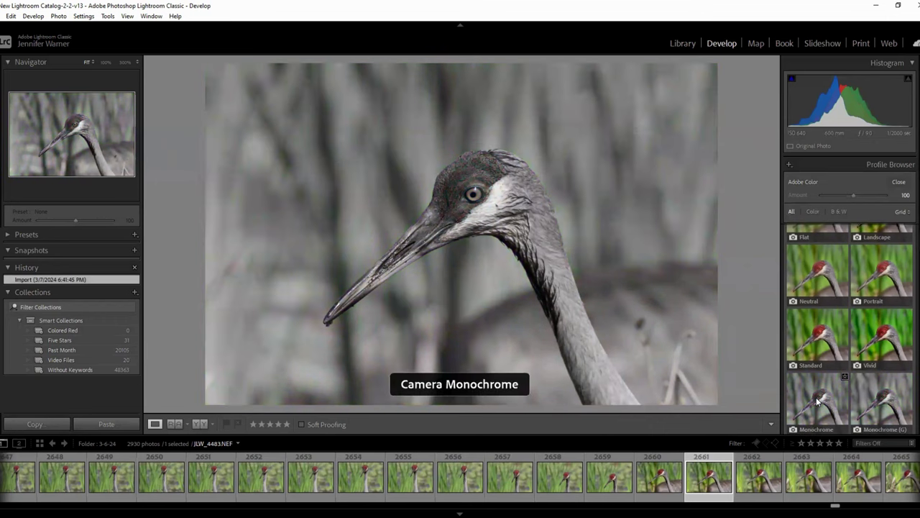
{"action": "scroll", "coordinate": [818, 401], "scroll_direction": "down", "scroll_amount": 1}
{"action": "scroll", "coordinate": [818, 401], "scroll_direction": "down", "scroll_amount": 1}
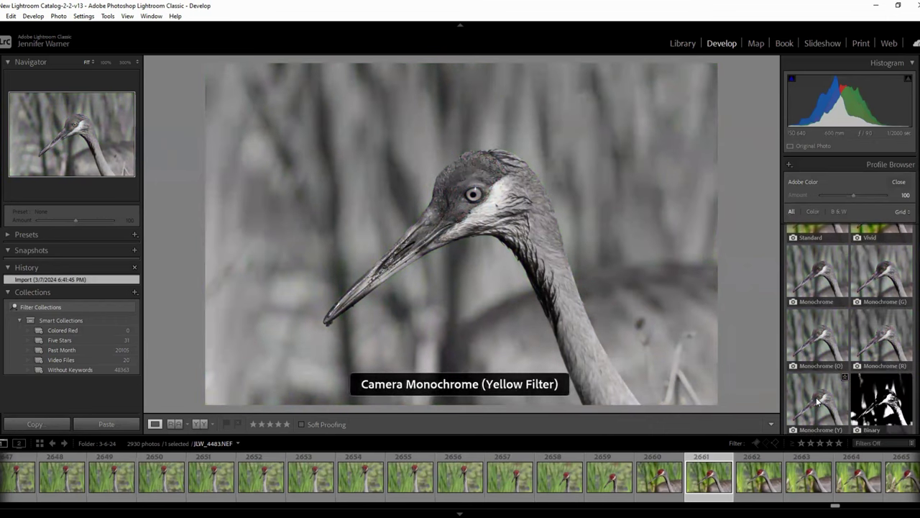
{"action": "scroll", "coordinate": [878, 401], "scroll_direction": "down", "scroll_amount": 2}
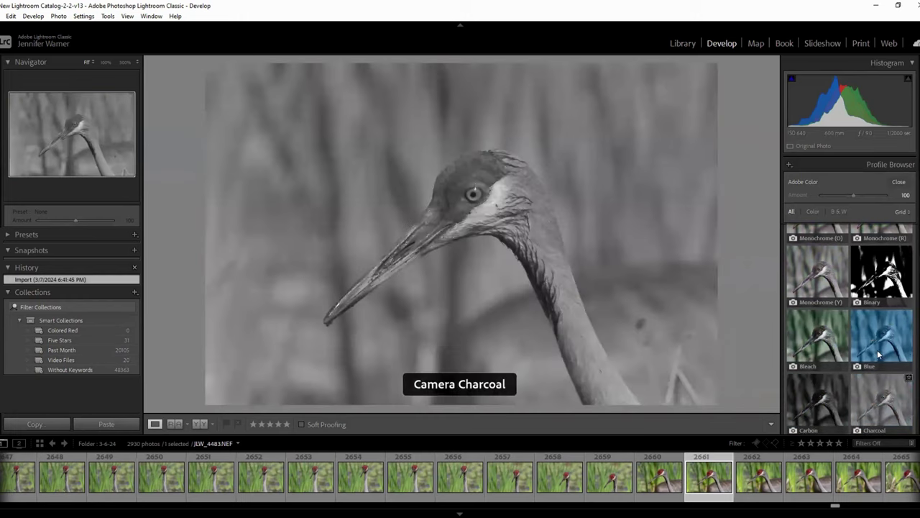
{"action": "scroll", "coordinate": [877, 345], "scroll_direction": "down", "scroll_amount": 1}
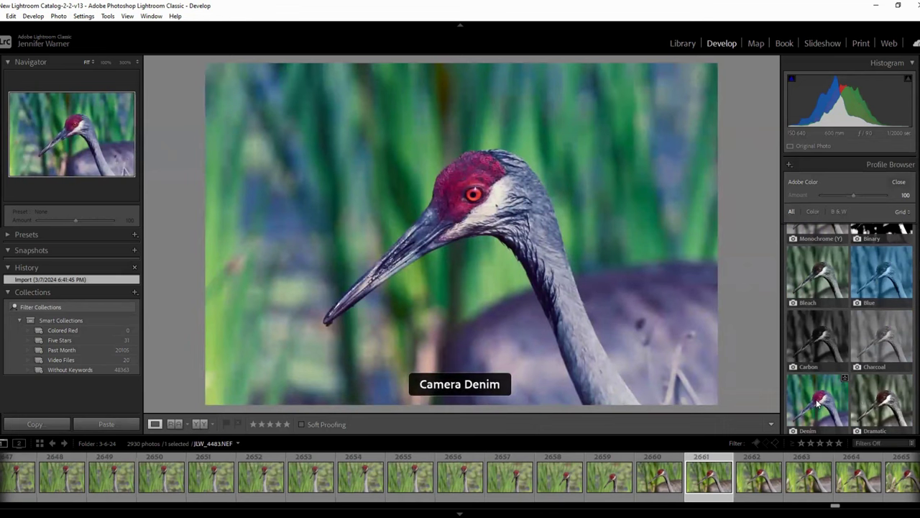
{"action": "scroll", "coordinate": [818, 403], "scroll_direction": "down", "scroll_amount": 1}
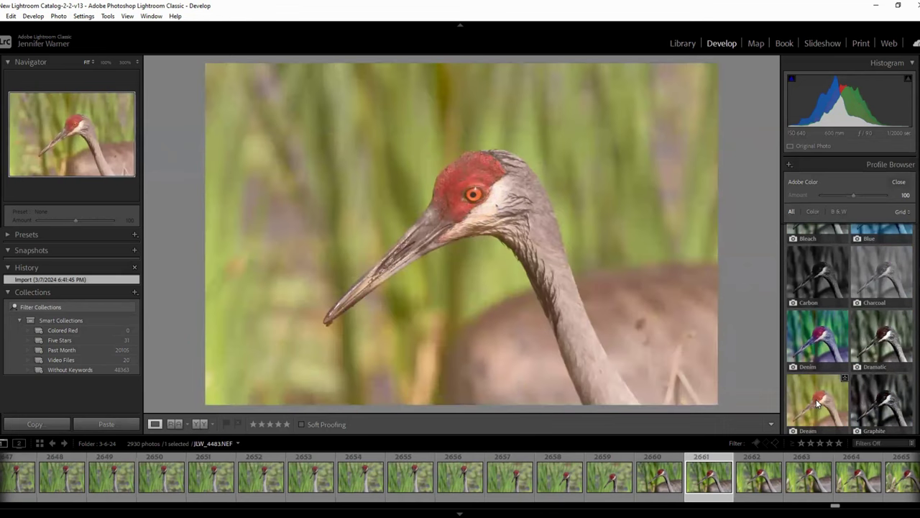
{"action": "scroll", "coordinate": [818, 402], "scroll_direction": "down", "scroll_amount": 1}
{"action": "scroll", "coordinate": [817, 403], "scroll_direction": "down", "scroll_amount": 1}
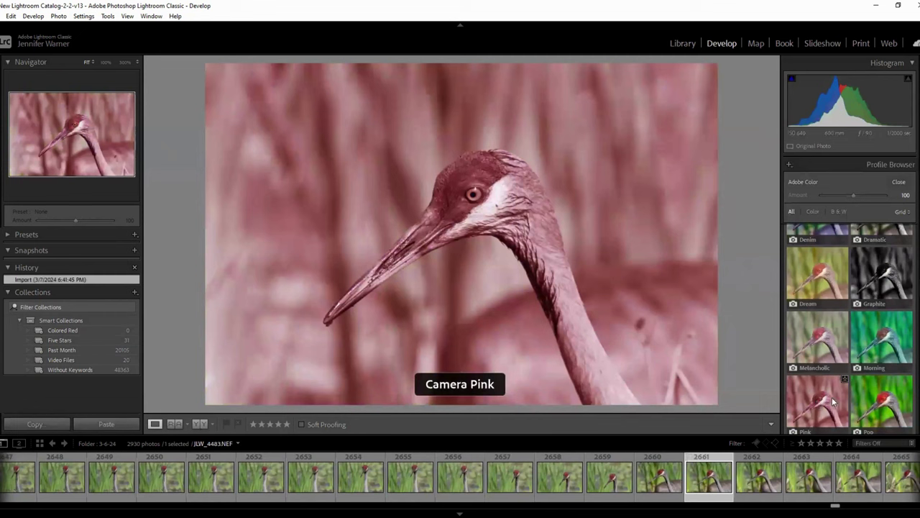
{"action": "scroll", "coordinate": [873, 401], "scroll_direction": "down", "scroll_amount": 2}
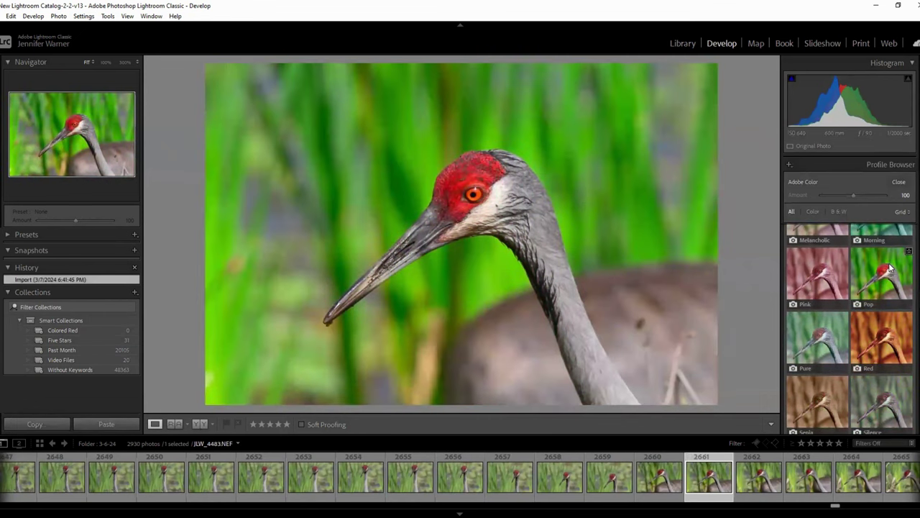
{"action": "scroll", "coordinate": [888, 368], "scroll_direction": "down", "scroll_amount": 3}
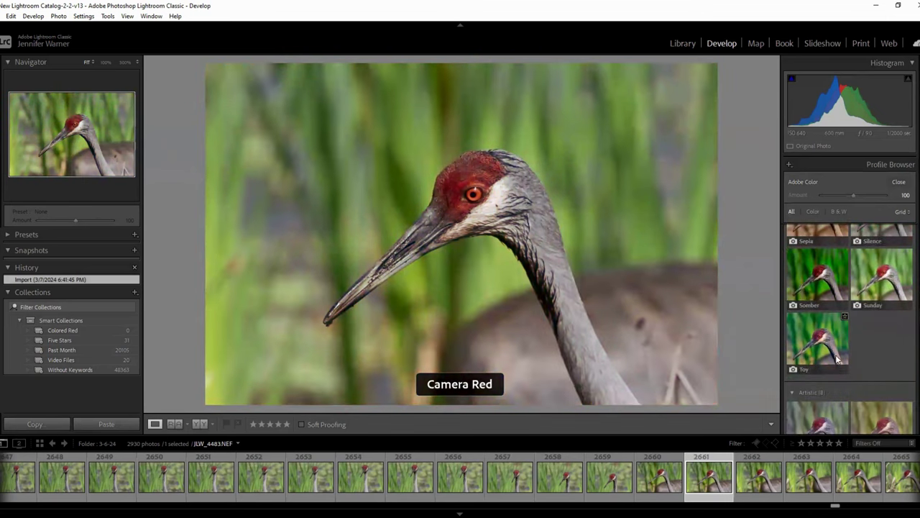
{"action": "scroll", "coordinate": [820, 357], "scroll_direction": "down", "scroll_amount": 3}
{"action": "scroll", "coordinate": [820, 357], "scroll_direction": "down", "scroll_amount": 2}
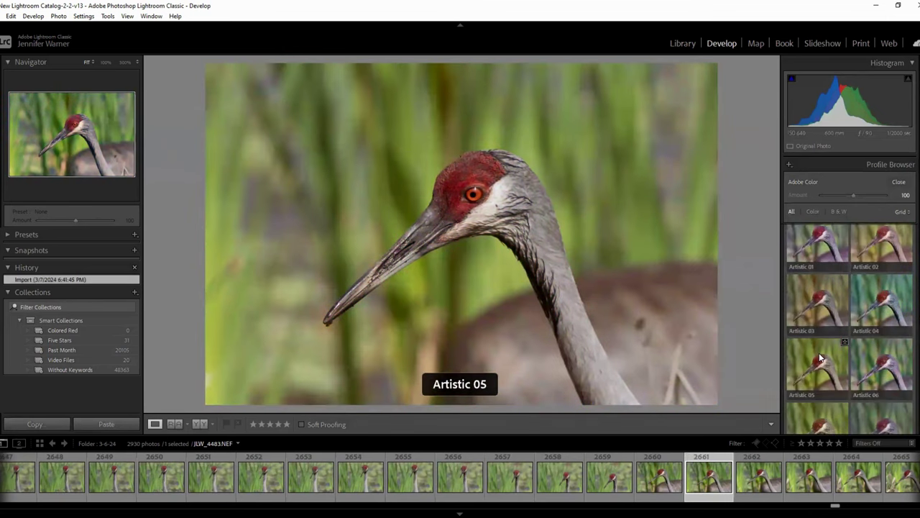
{"action": "scroll", "coordinate": [868, 365], "scroll_direction": "down", "scroll_amount": 2}
{"action": "scroll", "coordinate": [866, 363], "scroll_direction": "down", "scroll_amount": 3}
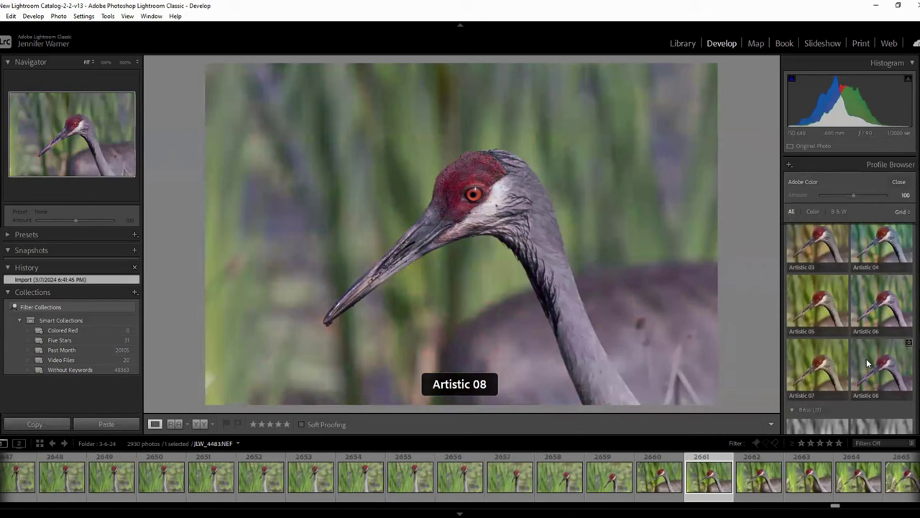
{"action": "scroll", "coordinate": [867, 362], "scroll_direction": "down", "scroll_amount": 4}
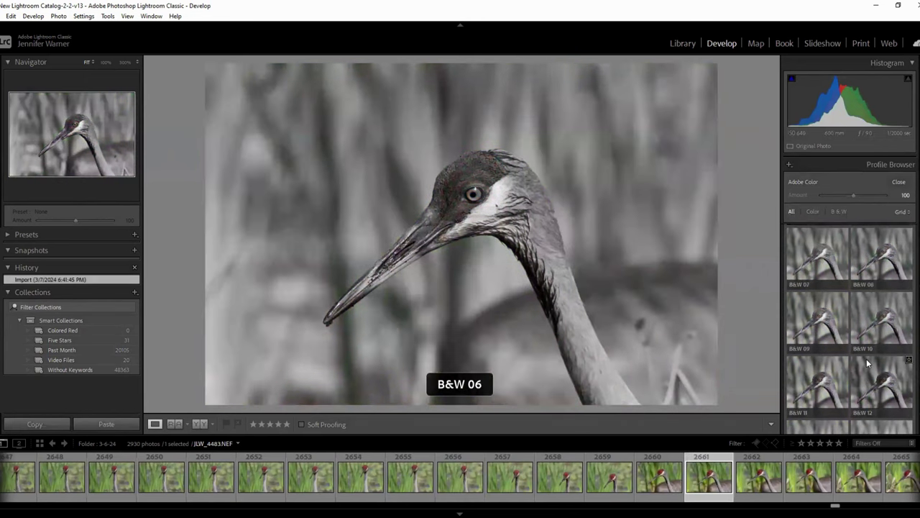
{"action": "scroll", "coordinate": [866, 362], "scroll_direction": "down", "scroll_amount": 1}
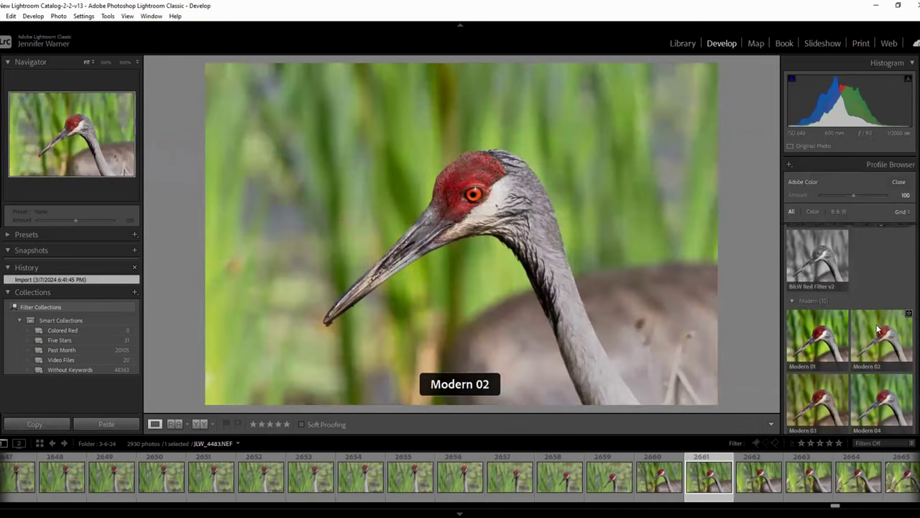
{"action": "left_click", "coordinate": [874, 395]}
Step: Apply the Camera Standard profile from Camera Matching and close the Profile Browser
{"action": "scroll", "coordinate": [845, 386], "scroll_direction": "down", "scroll_amount": 5}
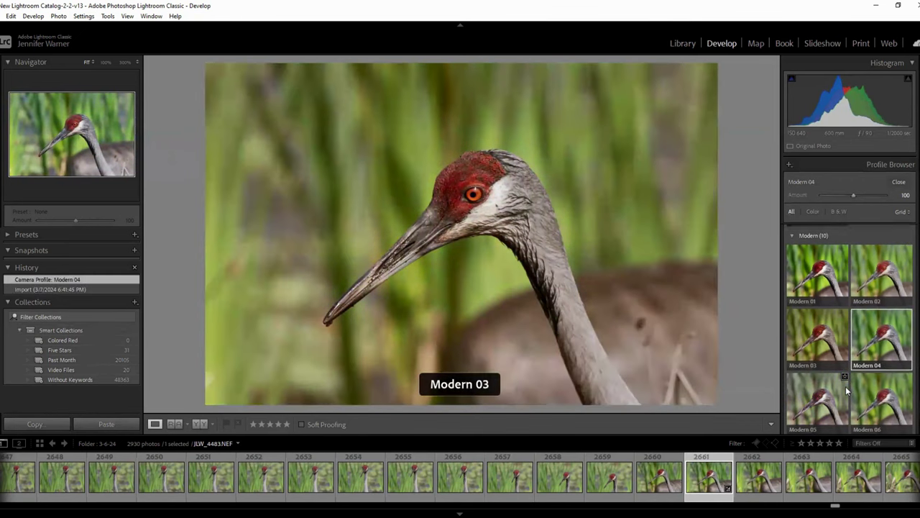
{"action": "scroll", "coordinate": [829, 352], "scroll_direction": "down", "scroll_amount": 2}
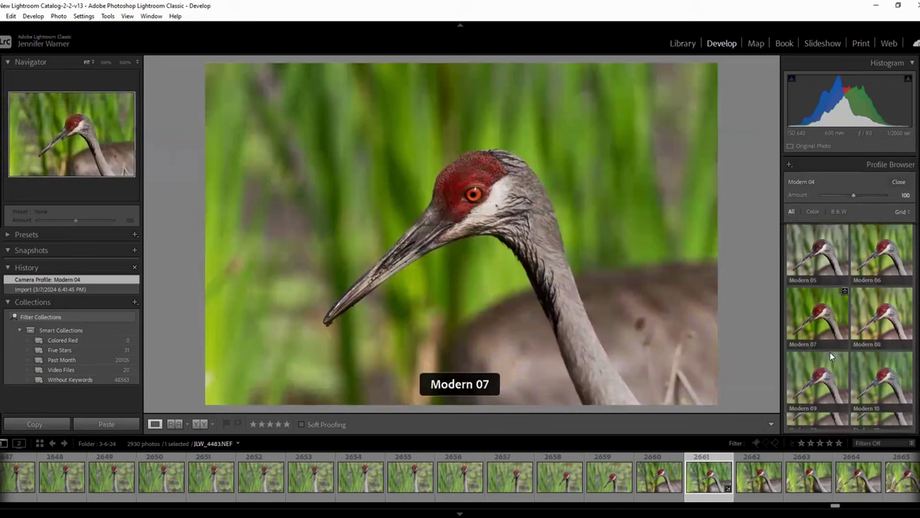
{"action": "left_click_drag", "start_coordinate": [918, 424], "coordinate": [918, 238]}
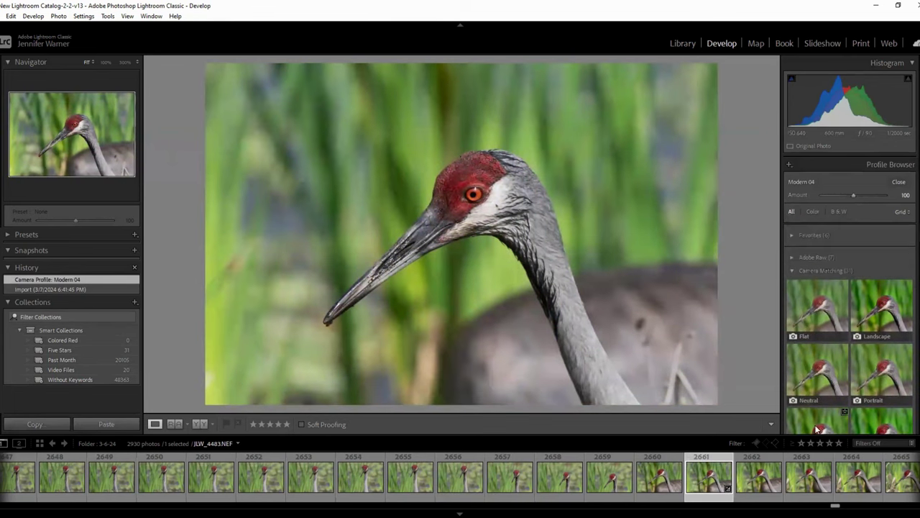
{"action": "left_click", "coordinate": [817, 427]}
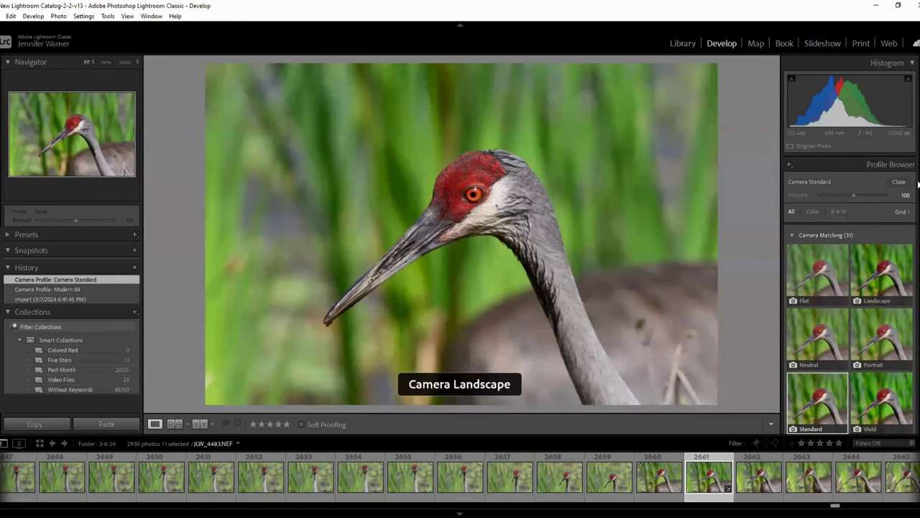
{"action": "left_click", "coordinate": [899, 182]}
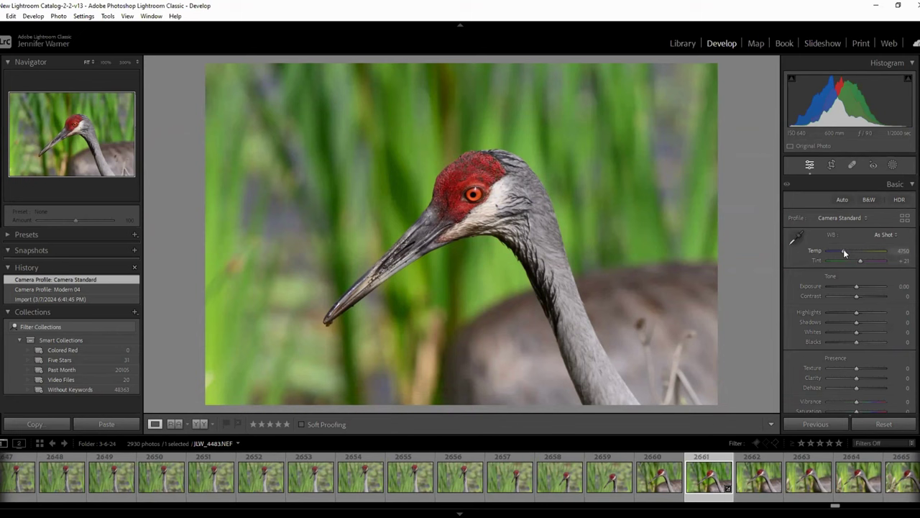
Step: Set Temp 4193, Exposure +0.09, Highlights −23, Shadows +5, Blacks −7, Whites +11, Contrast +18
{"action": "left_click_drag", "start_coordinate": [844, 249], "coordinate": [841, 254]}
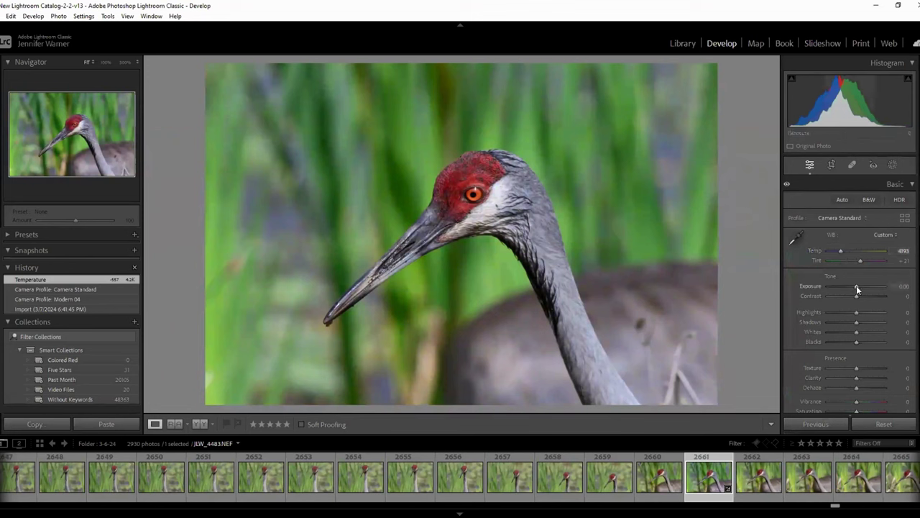
{"action": "left_click_drag", "start_coordinate": [854, 285], "coordinate": [856, 288]}
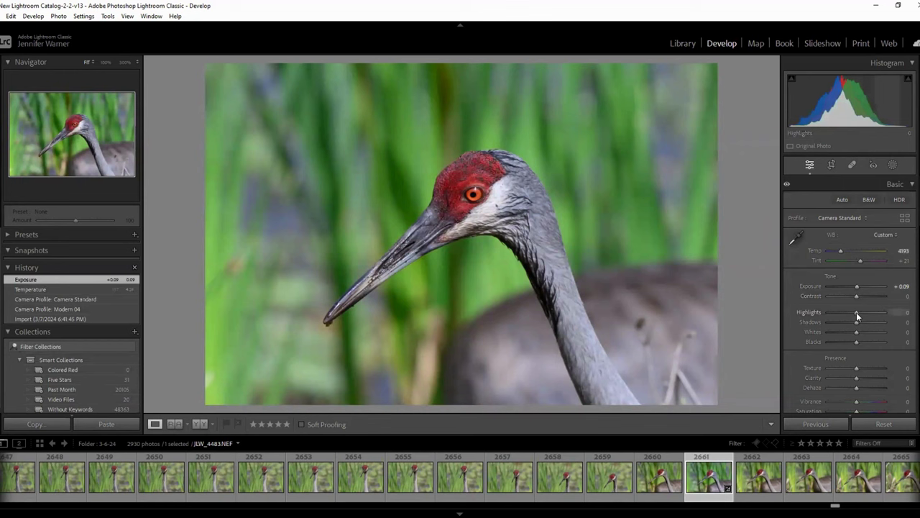
{"action": "left_click_drag", "start_coordinate": [855, 313], "coordinate": [850, 313]}
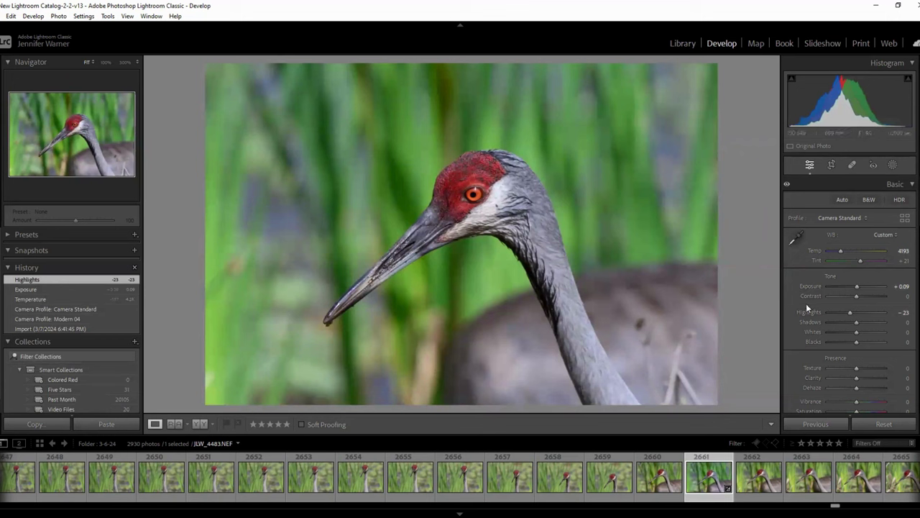
{"action": "mouse_move", "coordinate": [857, 323]}
{"action": "left_mouse_down"}
{"action": "mouse_move", "coordinate": [872, 328]}
{"action": "mouse_move", "coordinate": [857, 323]}
{"action": "left_mouse_up"}
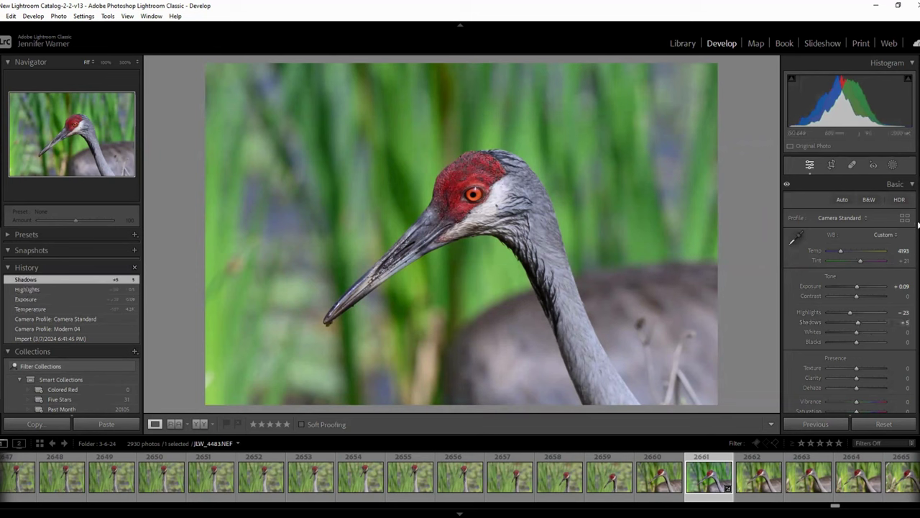
{"action": "left_click_drag", "start_coordinate": [855, 343], "coordinate": [859, 332]}
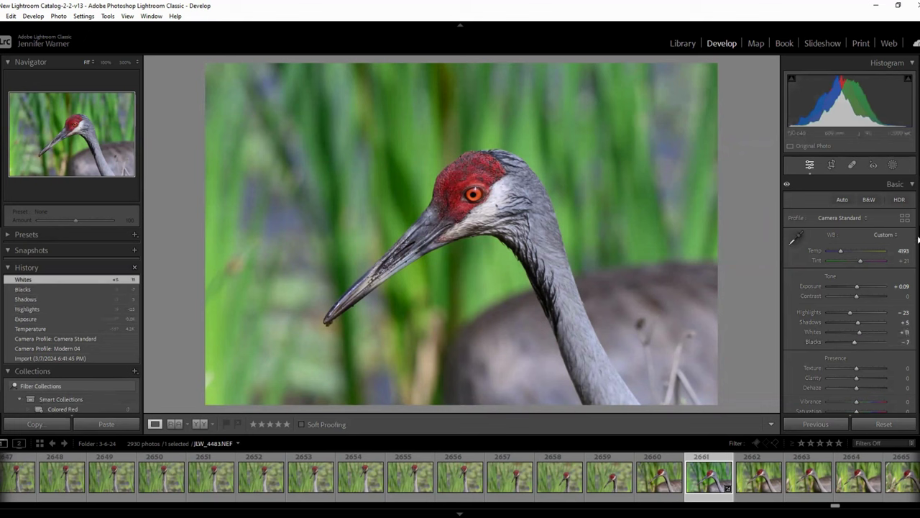
{"action": "scroll", "coordinate": [913, 226], "scroll_direction": "down", "scroll_amount": 2}
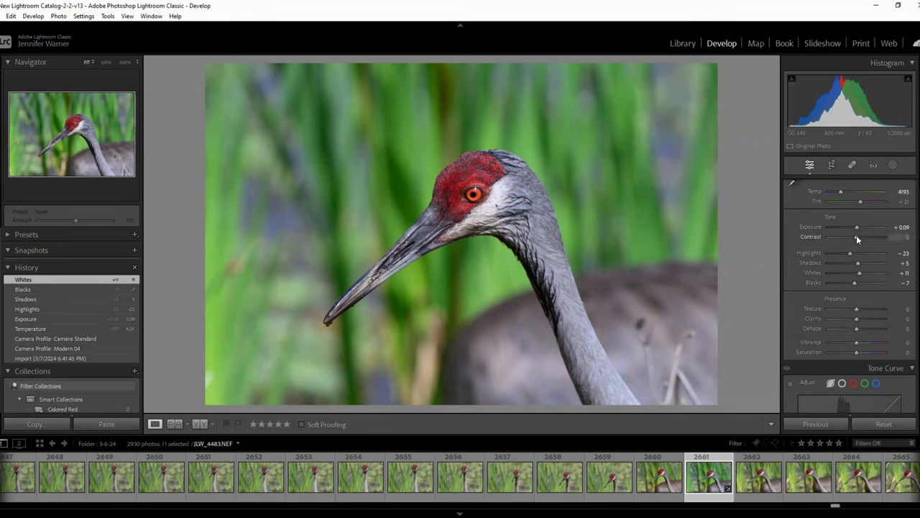
{"action": "mouse_move", "coordinate": [859, 237]}
{"action": "left_mouse_down"}
{"action": "mouse_move", "coordinate": [870, 242]}
{"action": "mouse_move", "coordinate": [861, 243]}
{"action": "left_mouse_up"}
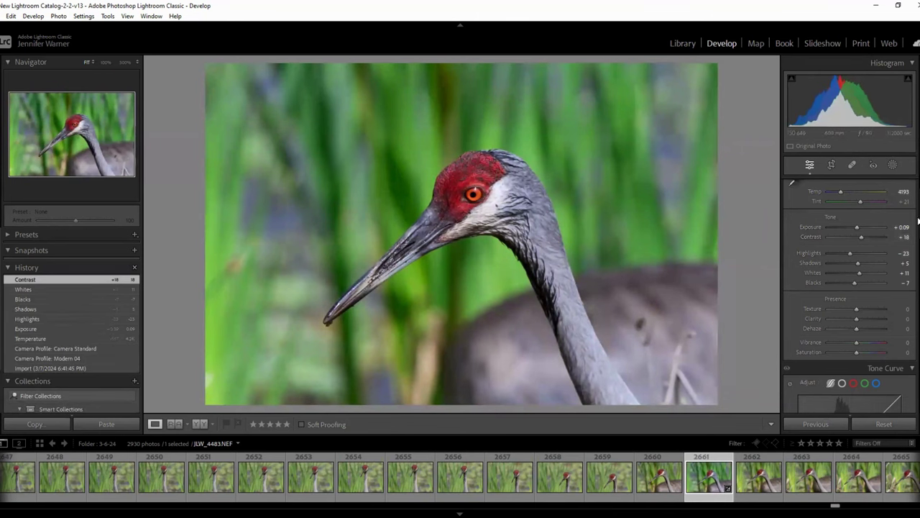
Step: Set the Tone Curve regions to Highlights +6, Lights +11, Darks −3 and Shadows −13
{"action": "scroll", "coordinate": [914, 267], "scroll_direction": "down", "scroll_amount": 5}
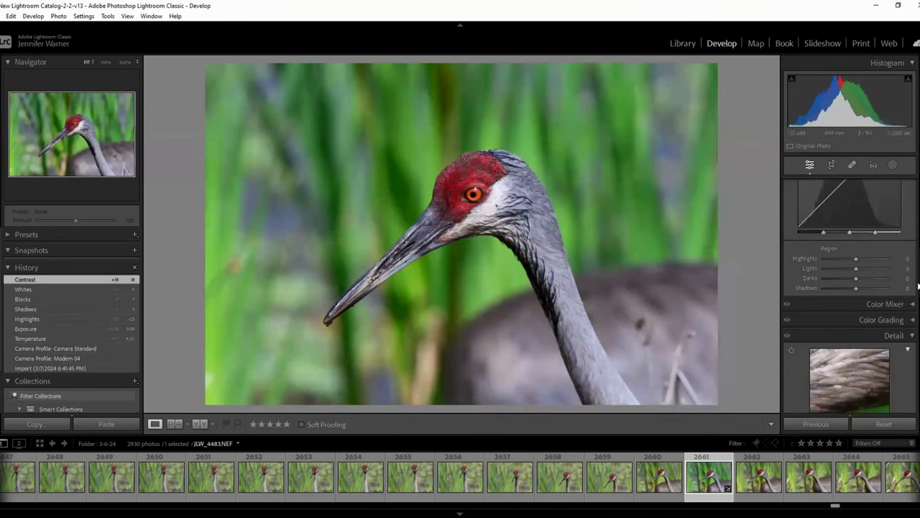
{"action": "scroll", "coordinate": [834, 311], "scroll_direction": "up", "scroll_amount": 2}
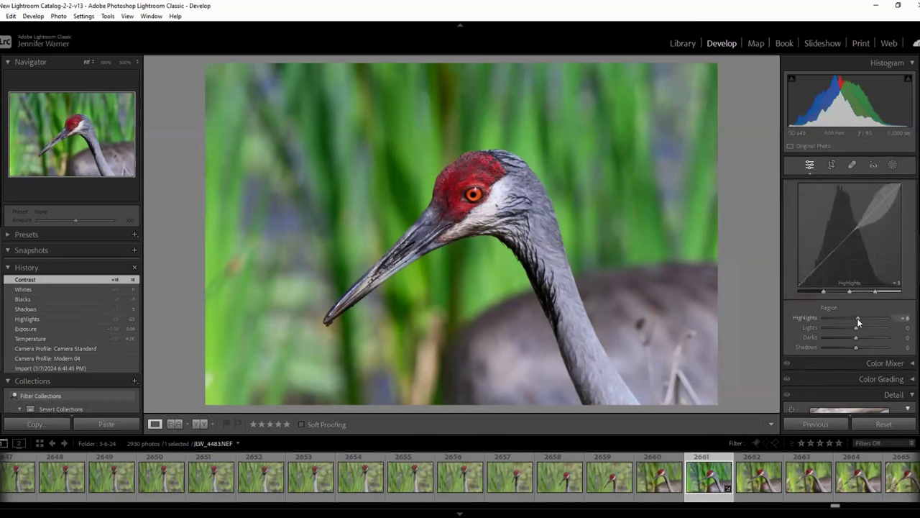
{"action": "left_click_drag", "start_coordinate": [858, 322], "coordinate": [853, 348]}
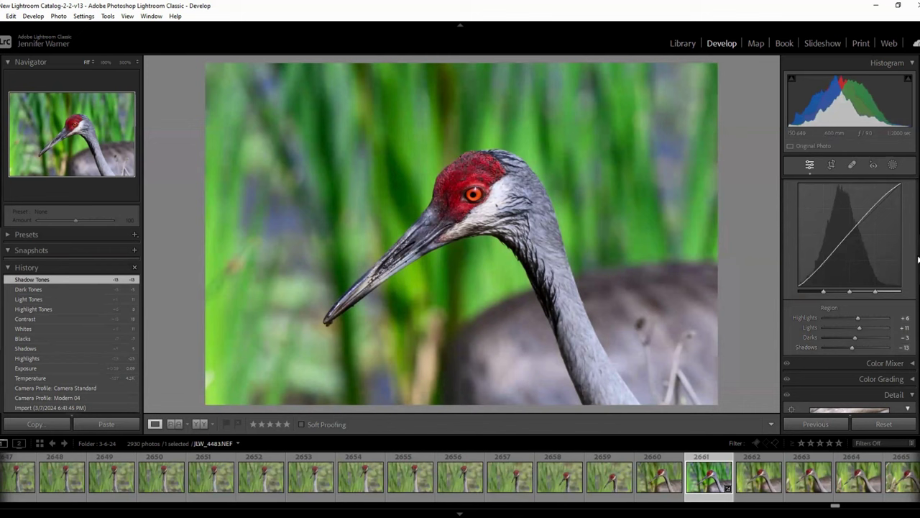
{"action": "left_click_drag", "start_coordinate": [918, 260], "coordinate": [917, 296]}
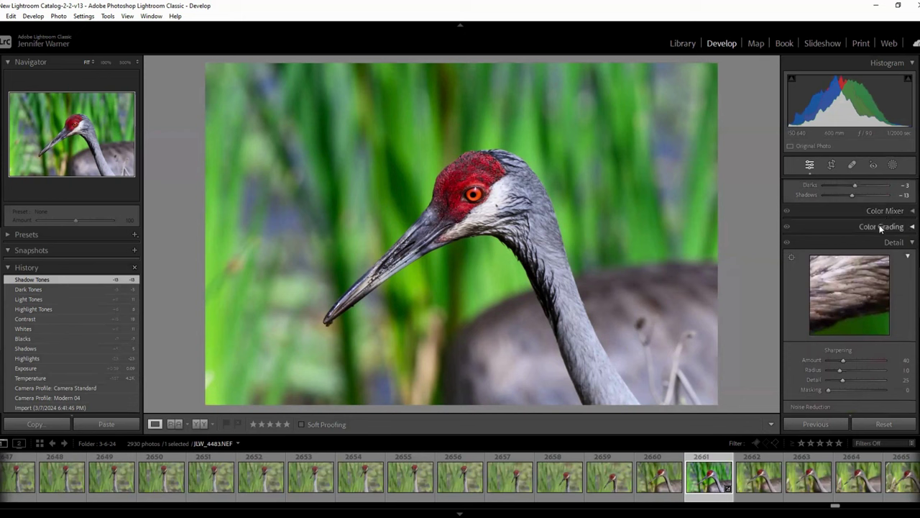
Step: Set Luminance noise reduction to 25, comparing briefly against 0 before reapplying it
{"action": "left_click_drag", "start_coordinate": [918, 279], "coordinate": [918, 299]}
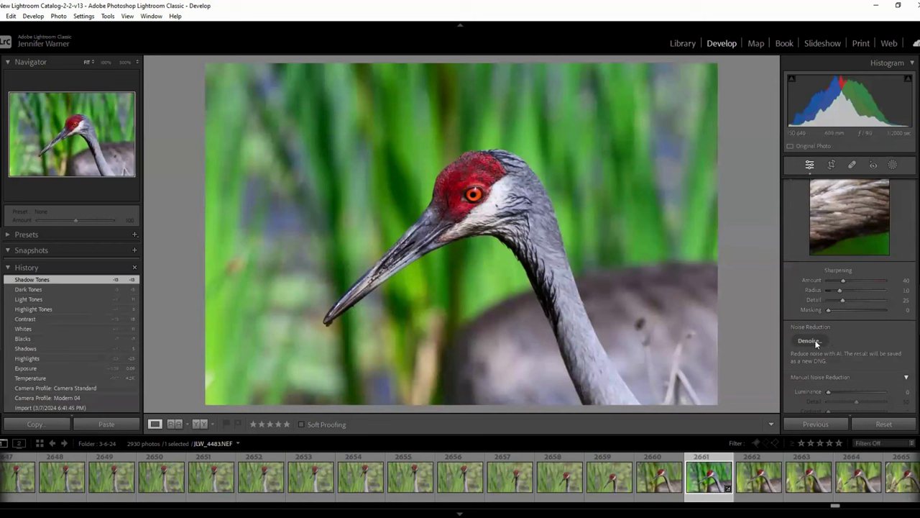
{"action": "left_click", "coordinate": [843, 389]}
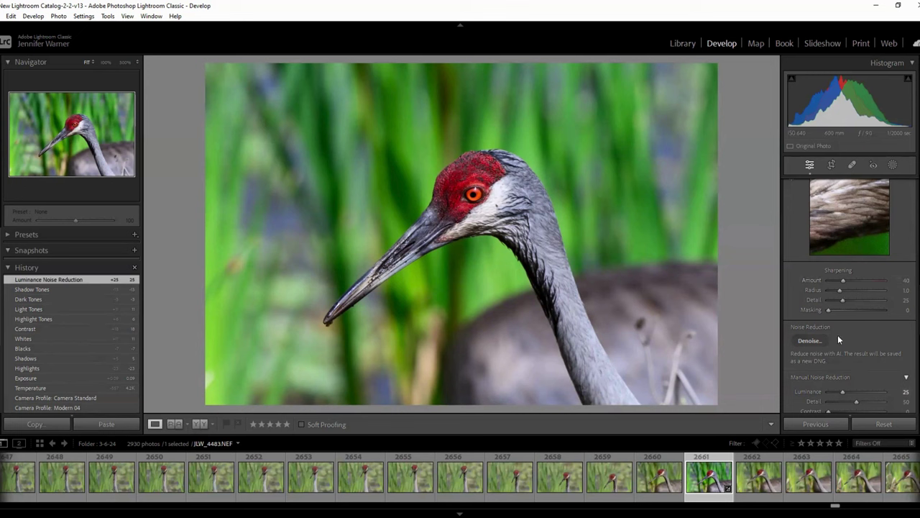
{"action": "left_click_drag", "start_coordinate": [842, 390], "coordinate": [824, 394]}
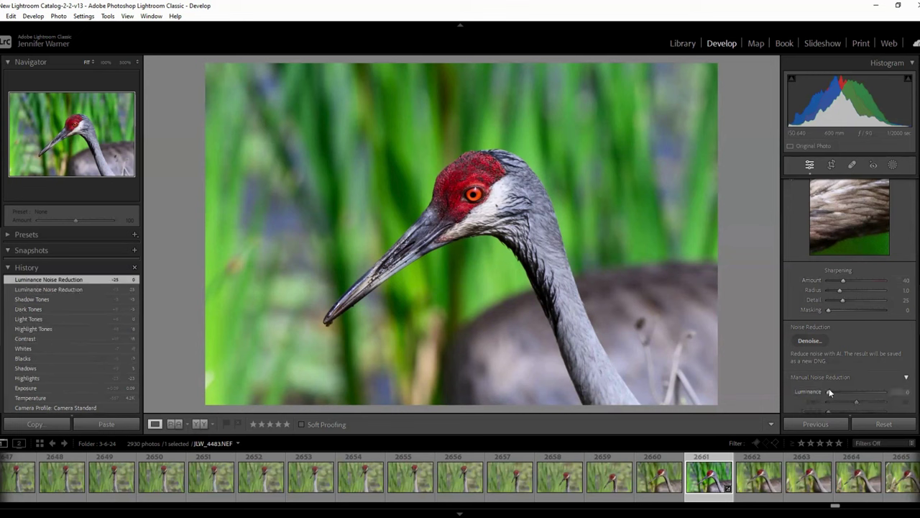
{"action": "left_click_drag", "start_coordinate": [829, 391], "coordinate": [842, 391]}
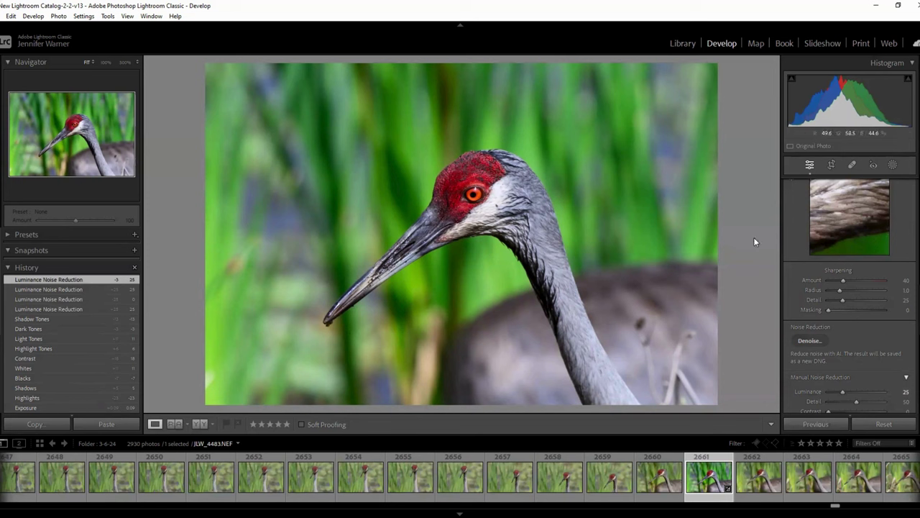
Step: Add a Select Subject mask on the crane with Texture 32 and Clarity left at 0
{"action": "left_click", "coordinate": [894, 166]}
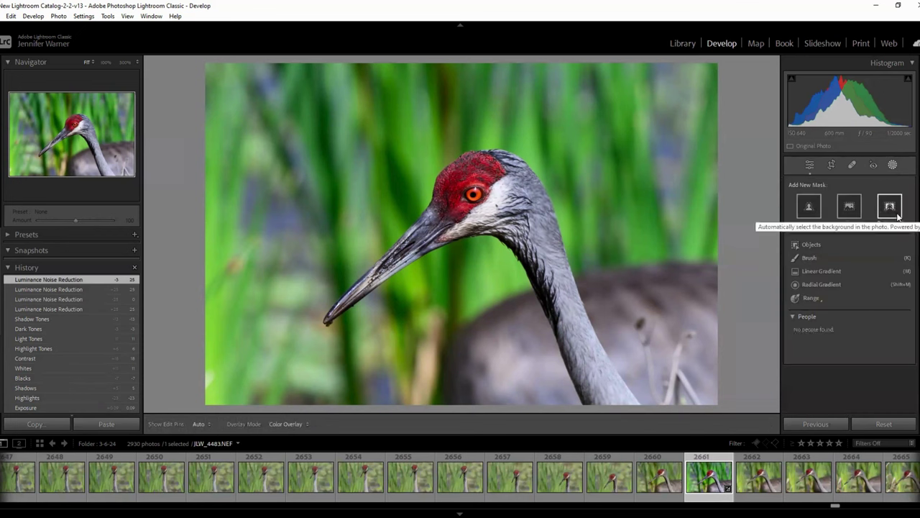
{"action": "left_click", "coordinate": [808, 208]}
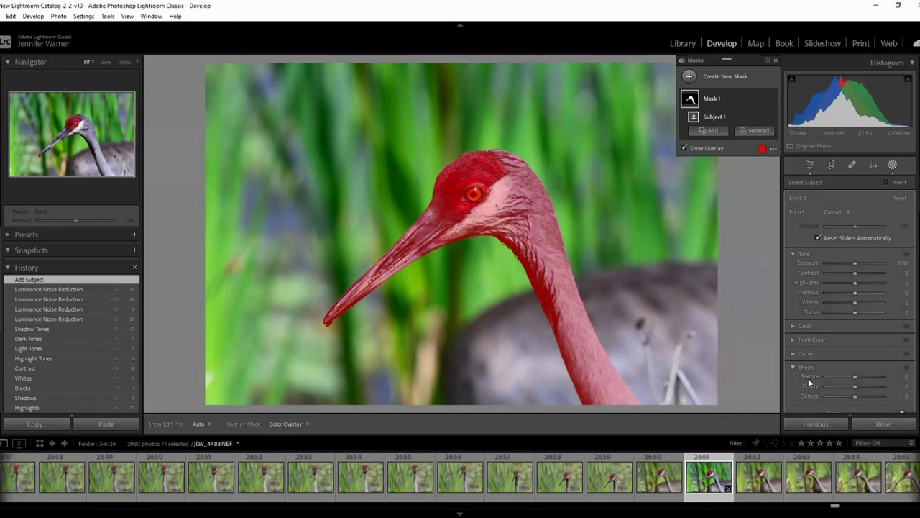
{"action": "left_click_drag", "start_coordinate": [858, 379], "coordinate": [863, 378]}
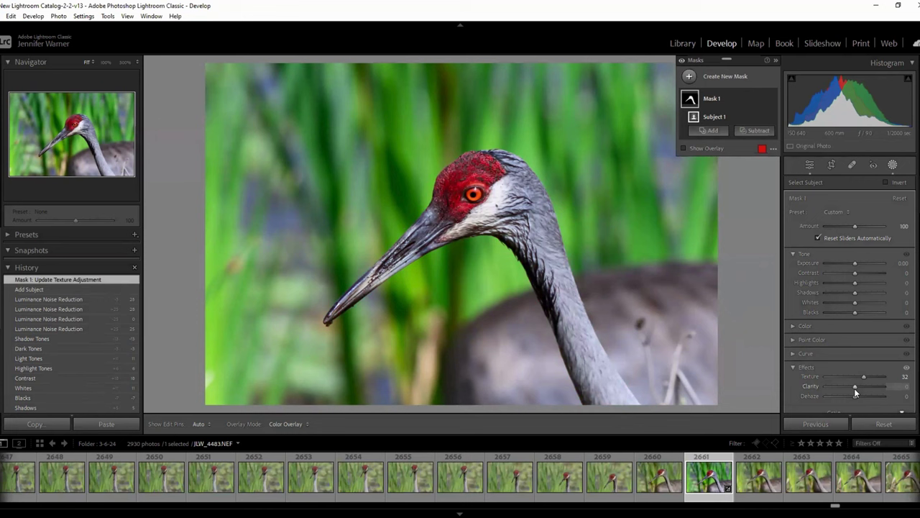
{"action": "mouse_move", "coordinate": [854, 387]}
{"action": "left_mouse_down"}
{"action": "mouse_move", "coordinate": [873, 396]}
{"action": "mouse_move", "coordinate": [855, 397]}
{"action": "left_mouse_up"}
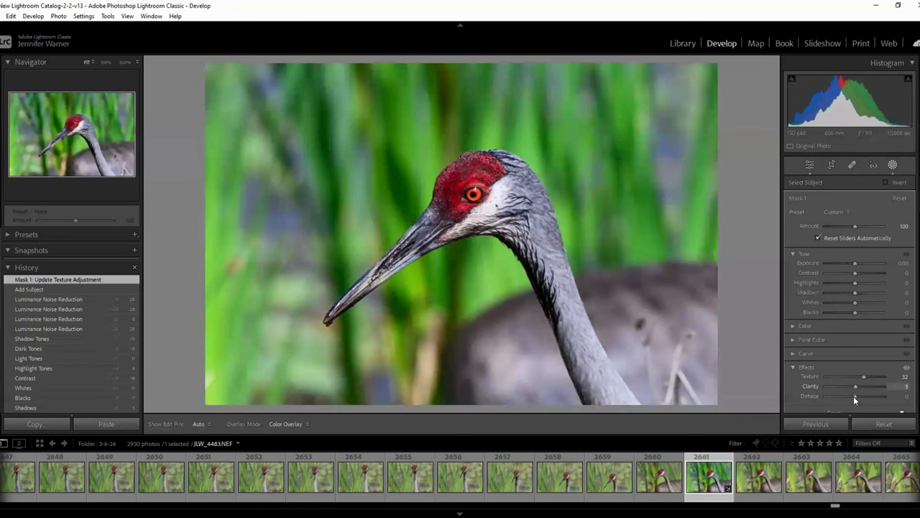
{"action": "left_click_drag", "start_coordinate": [854, 399], "coordinate": [854, 399]}
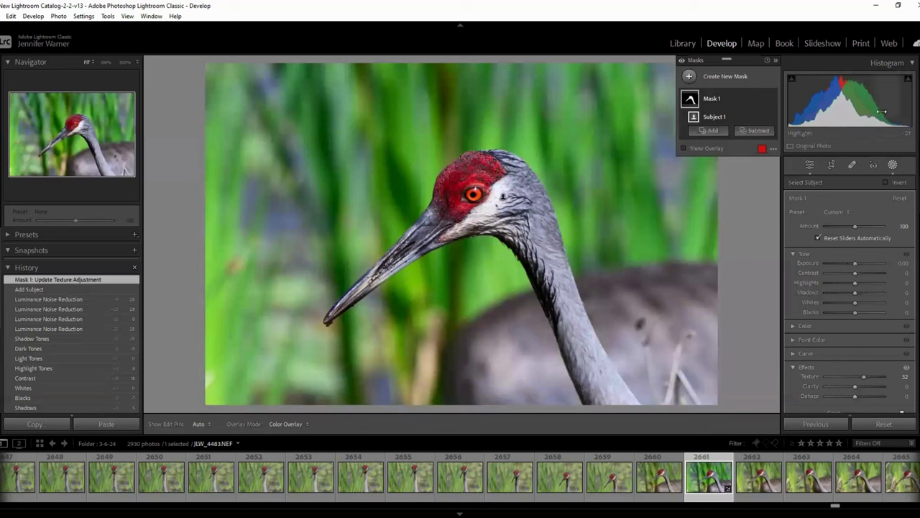
Step: Exit masking, zoom in to inspect the crane's eye and background, then return to Fit
{"action": "left_click", "coordinate": [892, 165]}
{"action": "left_click", "coordinate": [474, 188]}
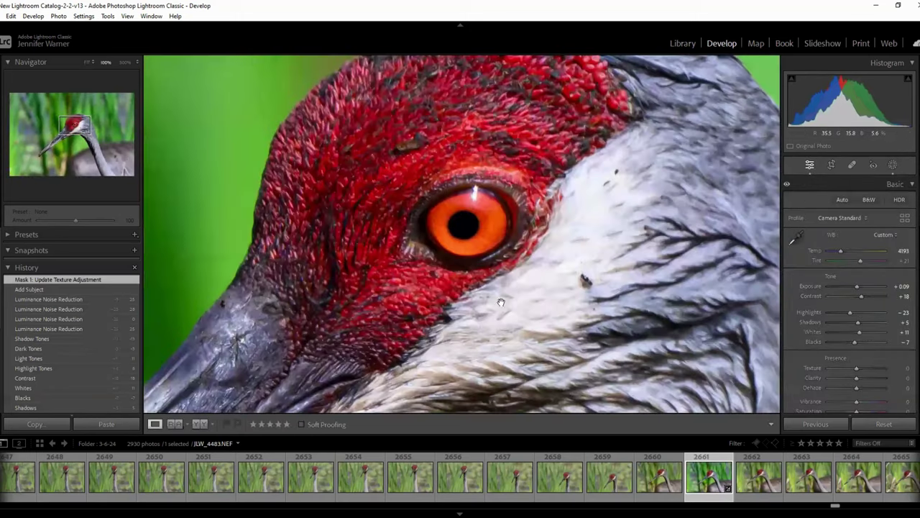
{"action": "left_click", "coordinate": [608, 268]}
{"action": "left_click", "coordinate": [336, 146]}
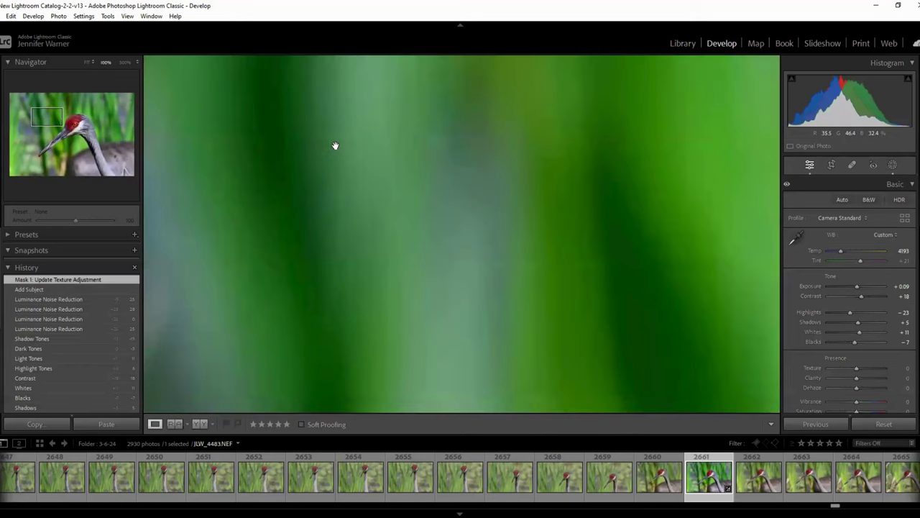
{"action": "left_click", "coordinate": [335, 146]}
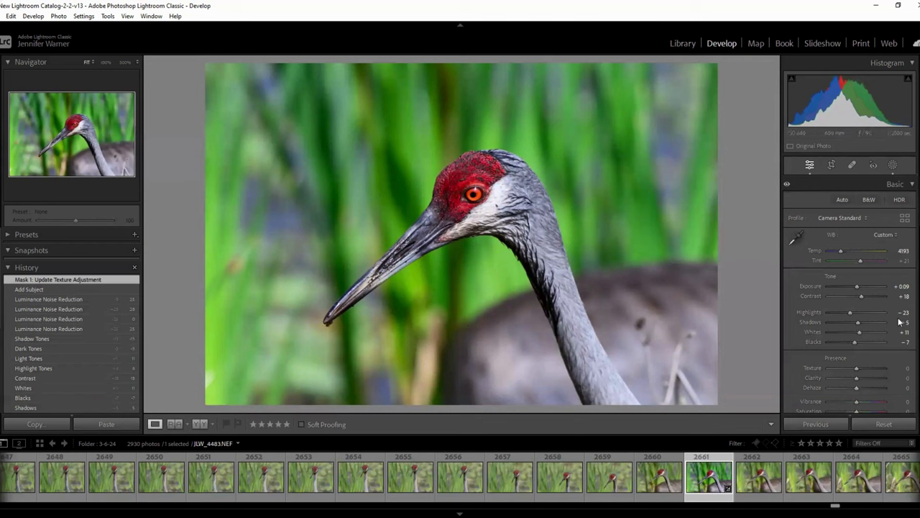
{"action": "scroll", "coordinate": [897, 324], "scroll_direction": "down", "scroll_amount": 10}
{"action": "scroll", "coordinate": [897, 323], "scroll_direction": "down", "scroll_amount": 6}
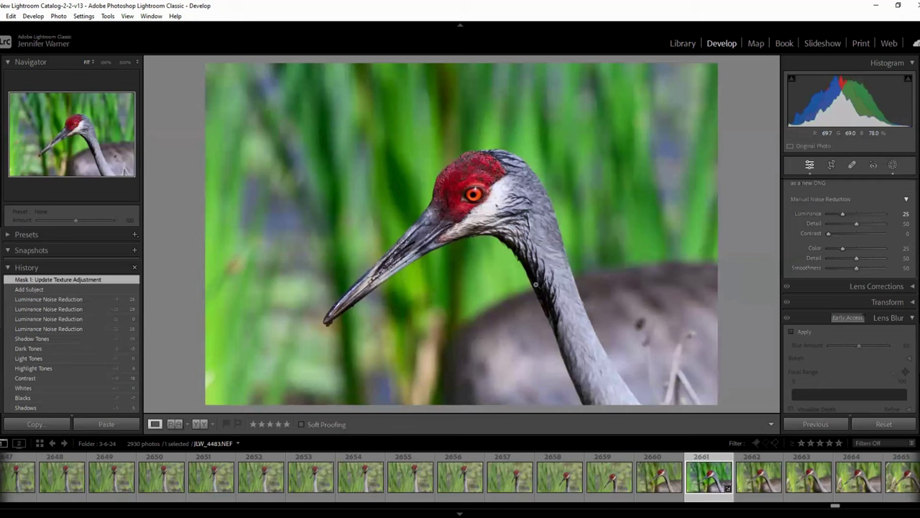
{"action": "left_click", "coordinate": [173, 424]}
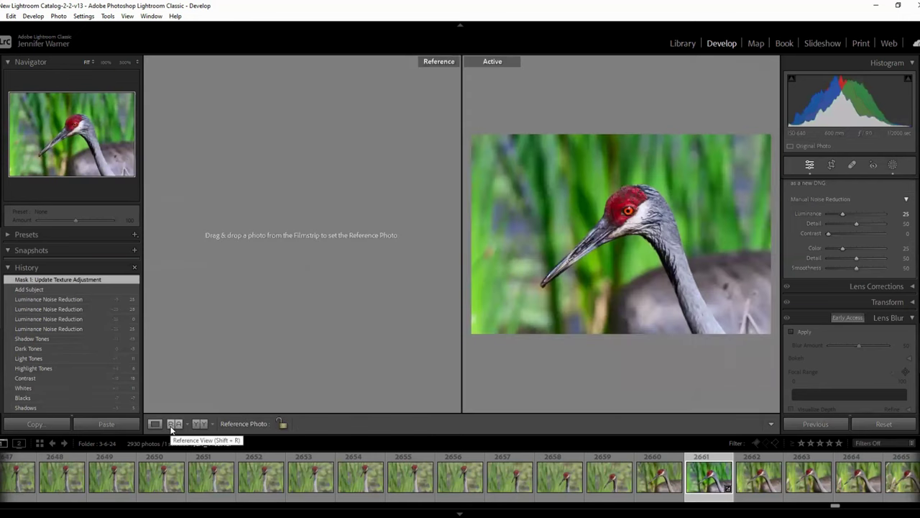
{"action": "left_click", "coordinate": [200, 423]}
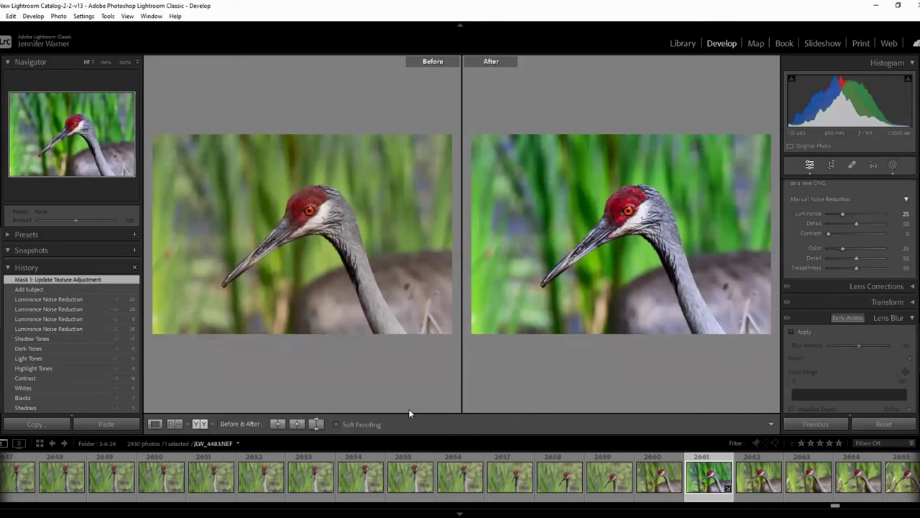
{"action": "left_click", "coordinate": [156, 423]}
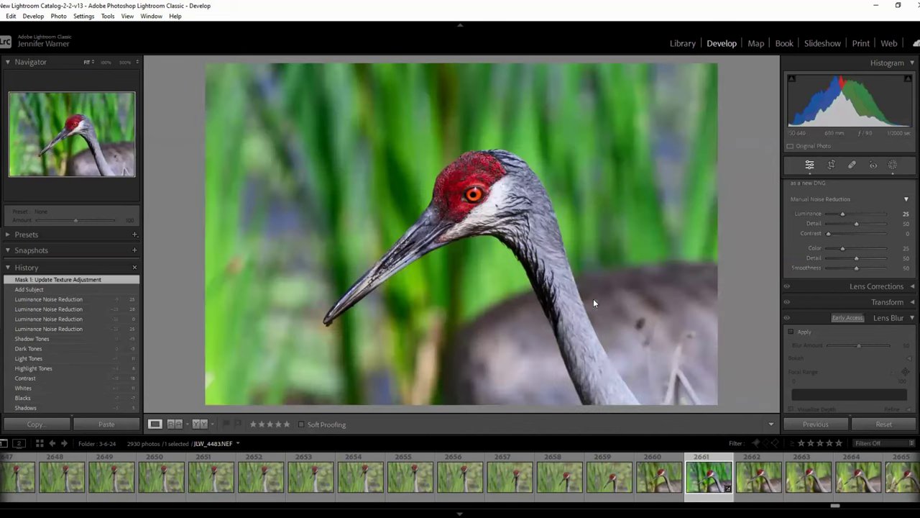